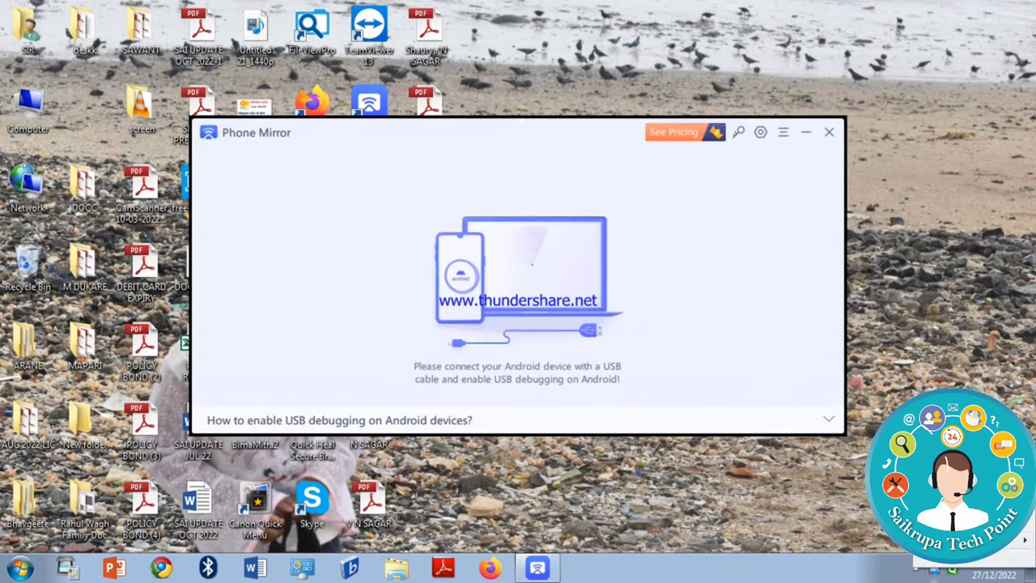
Close the Phone Mirror window and open the Desktop location in Windows Explorer
click(828, 130)
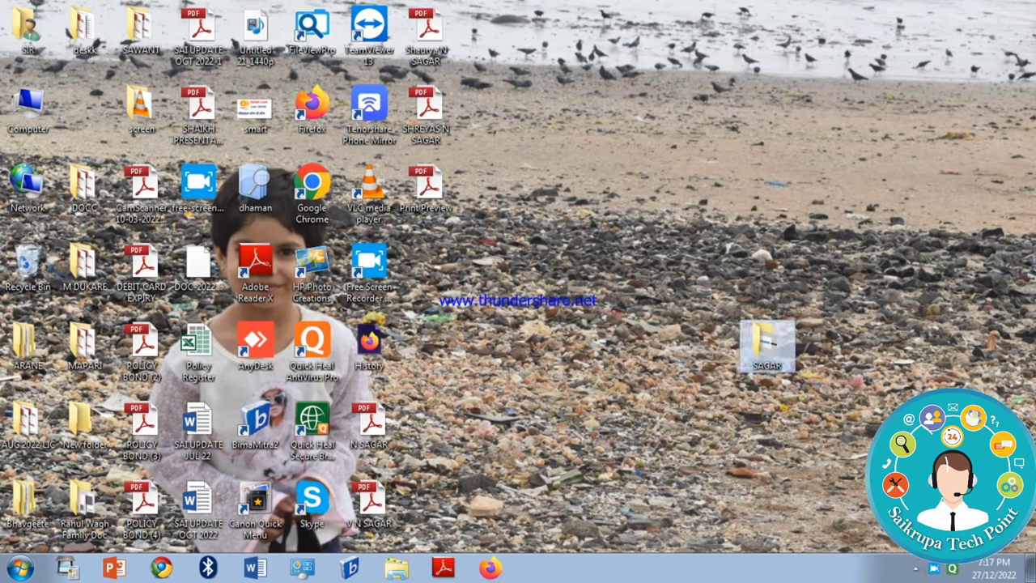
click(396, 570)
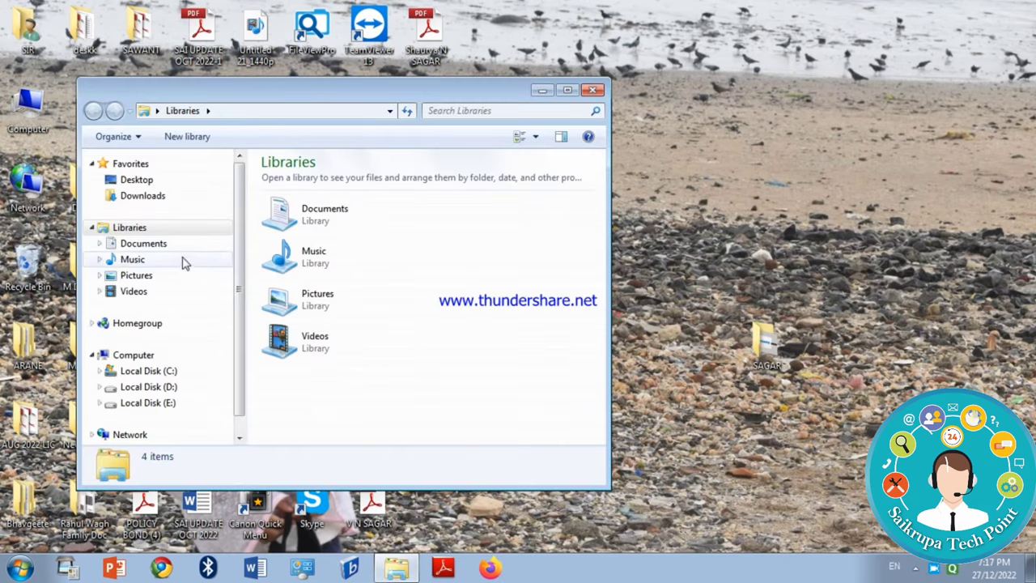
click(187, 185)
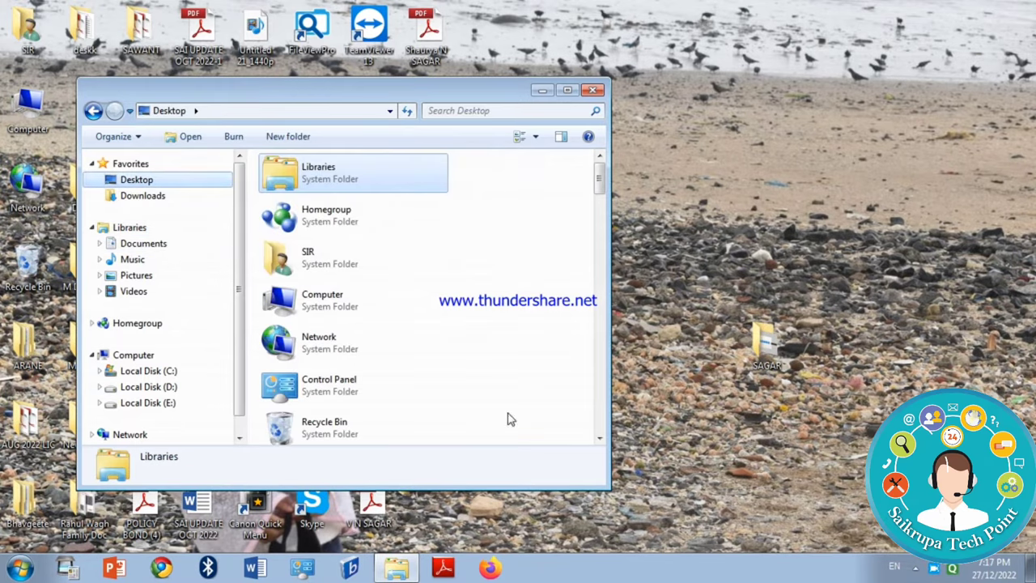
Find the SAGAR folder in the Desktop location and copy it
click(601, 438)
click(600, 438)
click(601, 438)
click(601, 438)
click(601, 438)
click(600, 438)
click(600, 438)
click(600, 438)
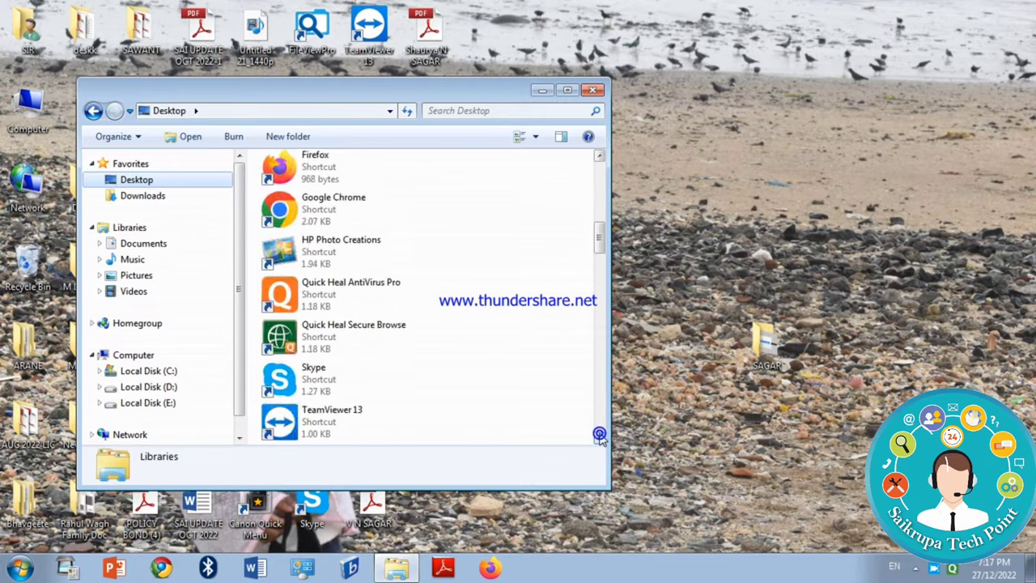
text(sagar)
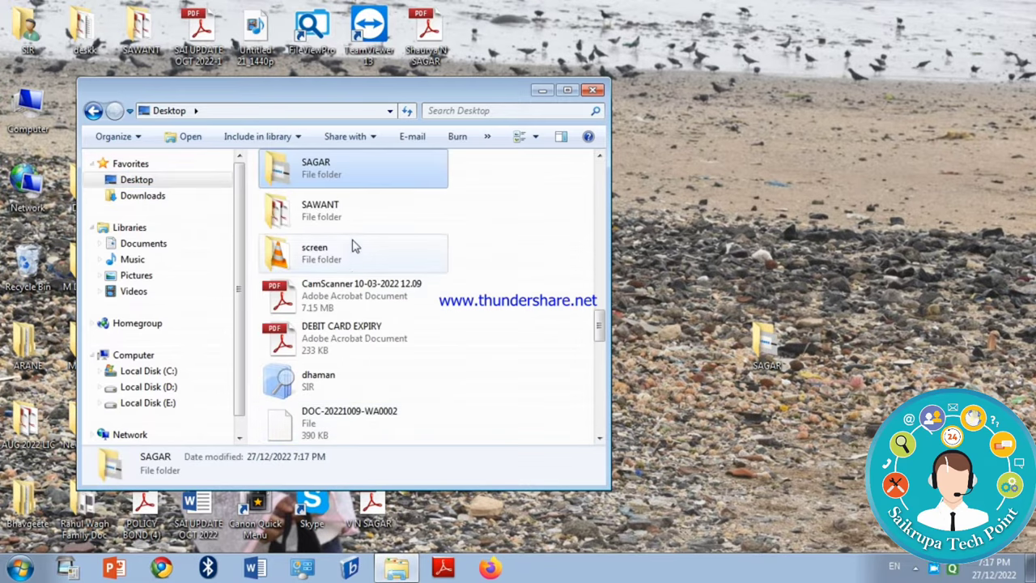
right_click(361, 186)
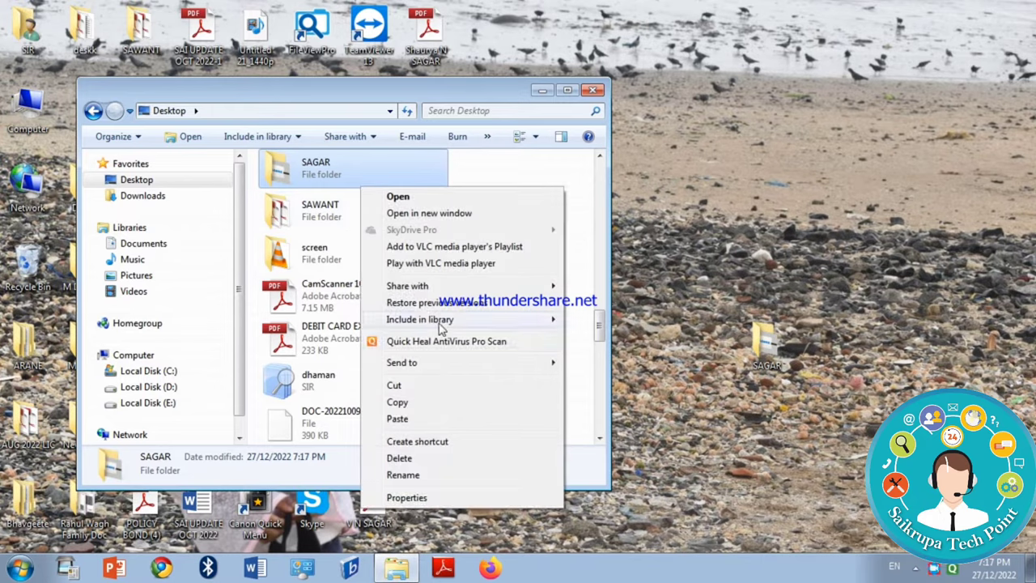
click(435, 406)
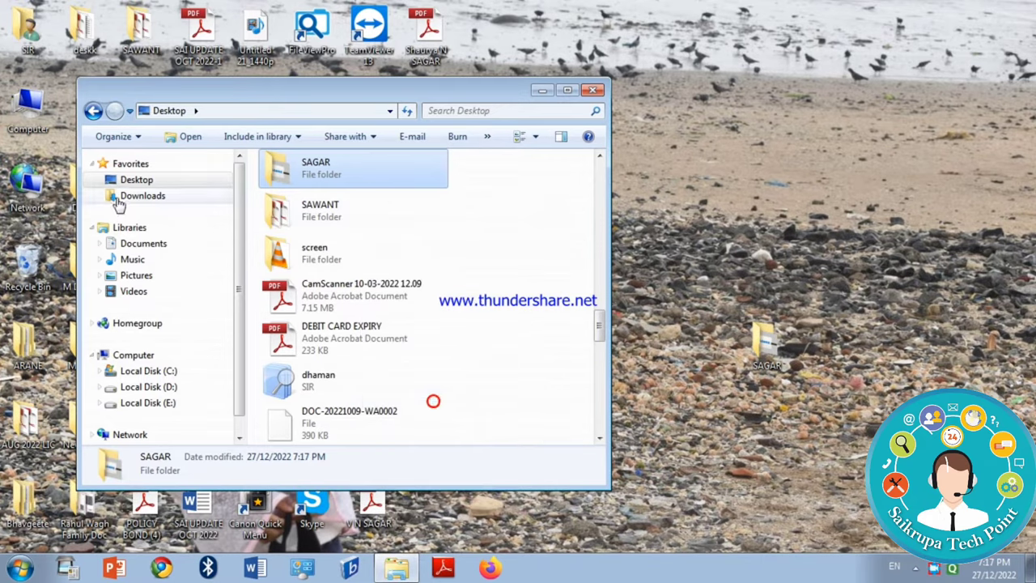
Paste the copied SAGAR folder into the Documents library
click(149, 246)
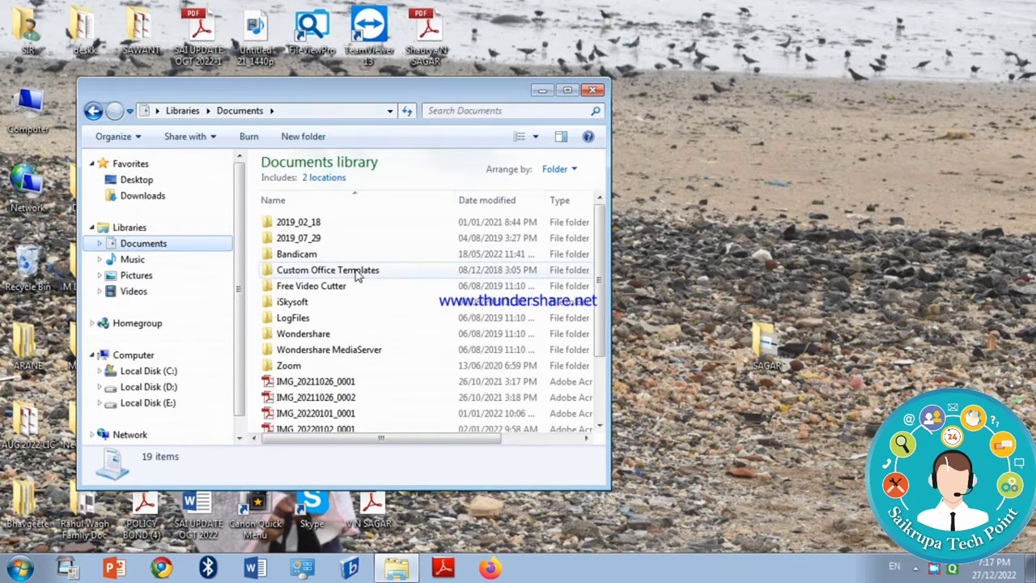
click(356, 272)
right_click(356, 270)
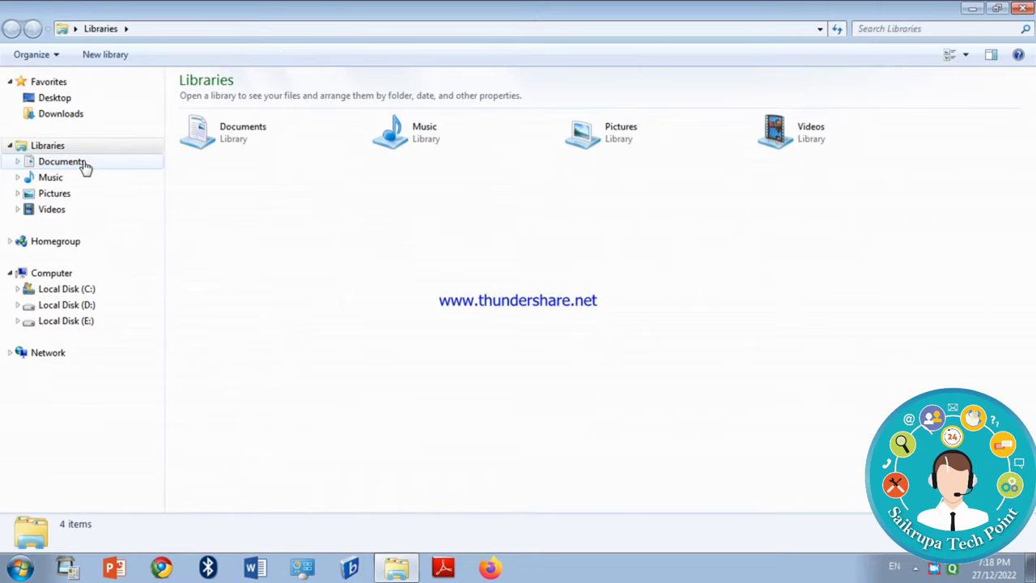
Select the SAGAR folder in the Documents library and start burning it to a disc in drive F:
click(84, 164)
click(212, 252)
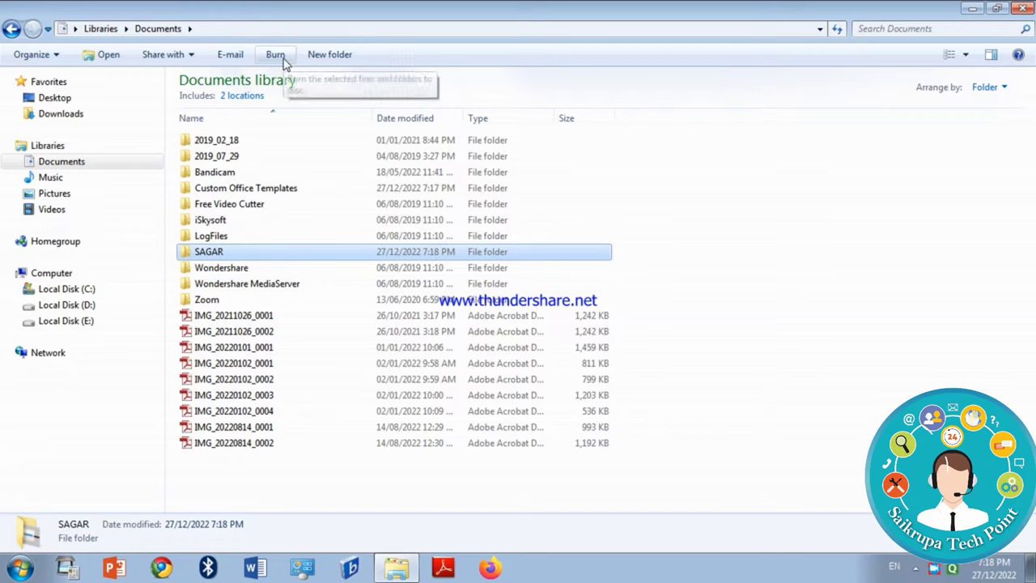
click(283, 60)
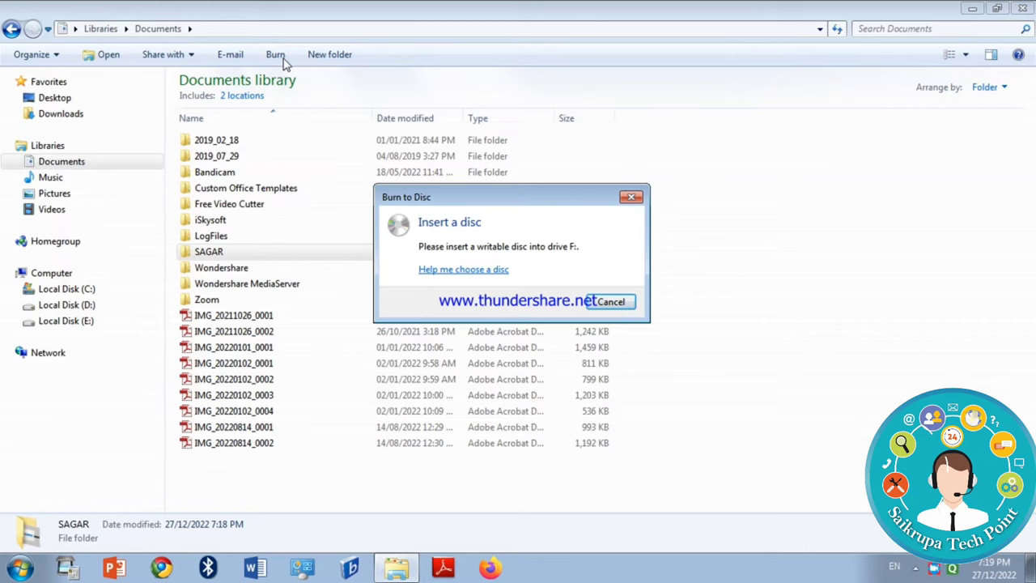
key(Escape)
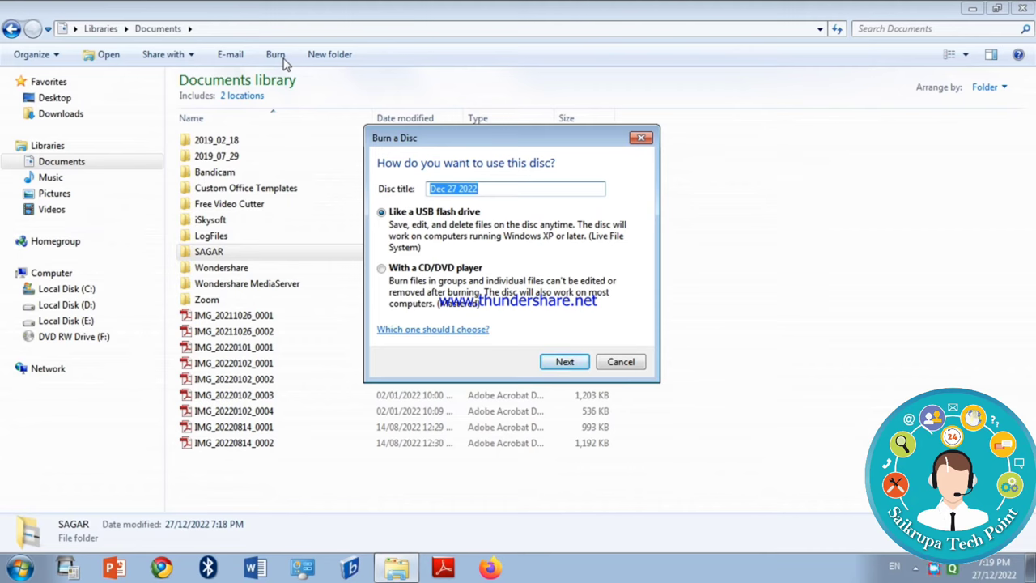
Title the disc SAGAR1, choose the "Like a USB flash drive" format and continue with preparing the disc
text(SAGAR1)
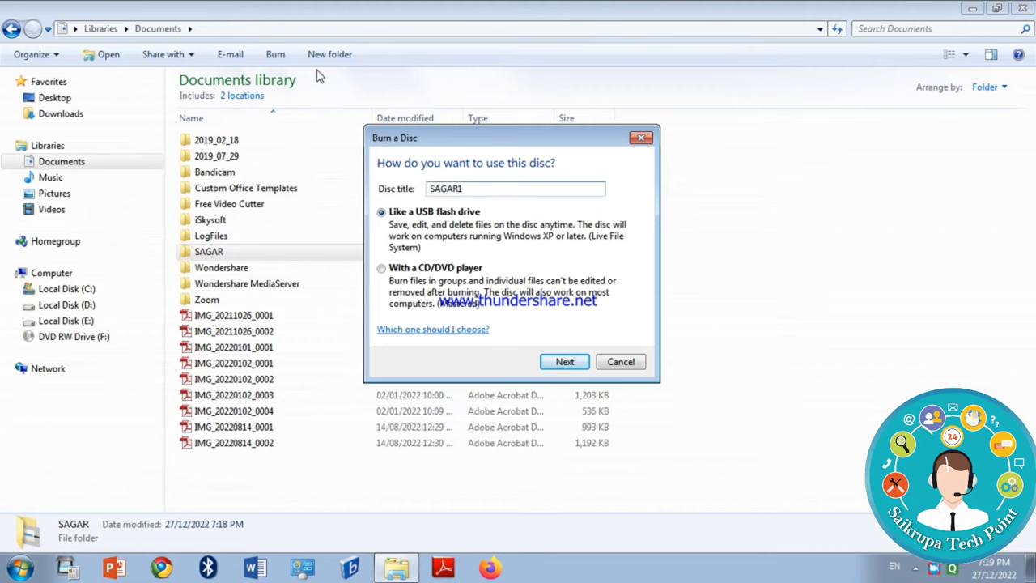
click(382, 270)
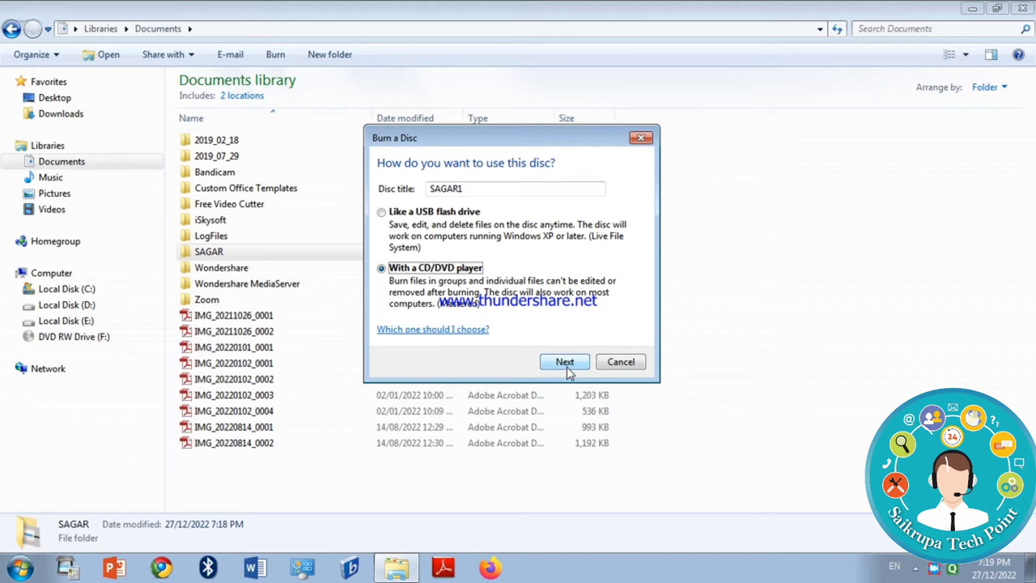
click(384, 213)
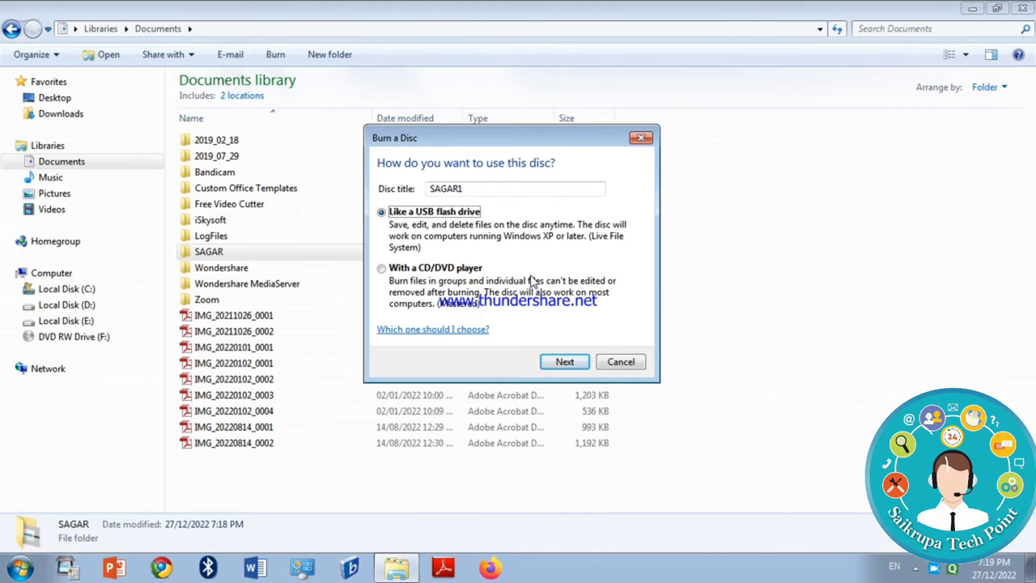
click(564, 361)
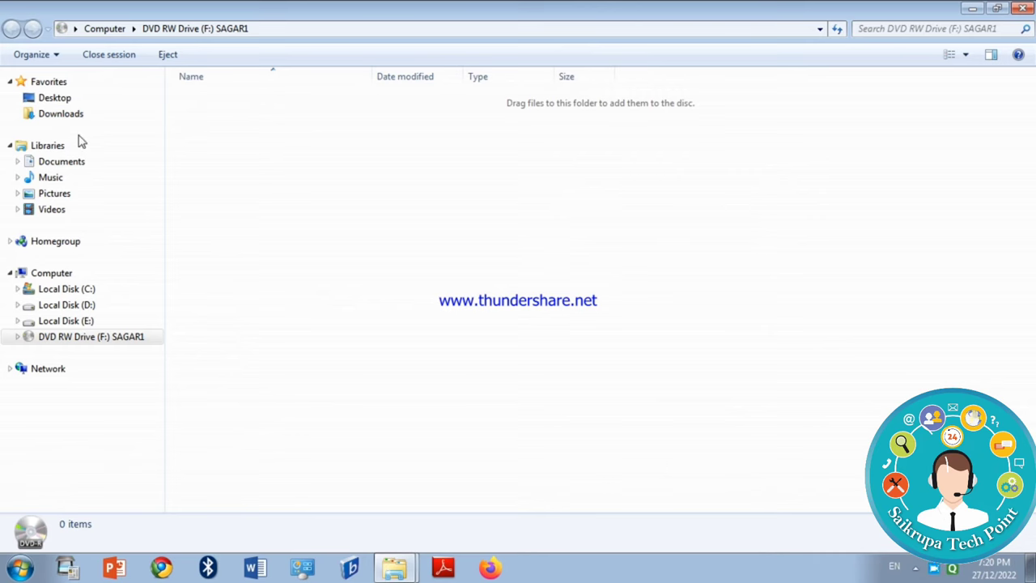
Open the SAGAR1 disc in DVD RW Drive (F:) and paste the SAGAR folder onto it
click(86, 343)
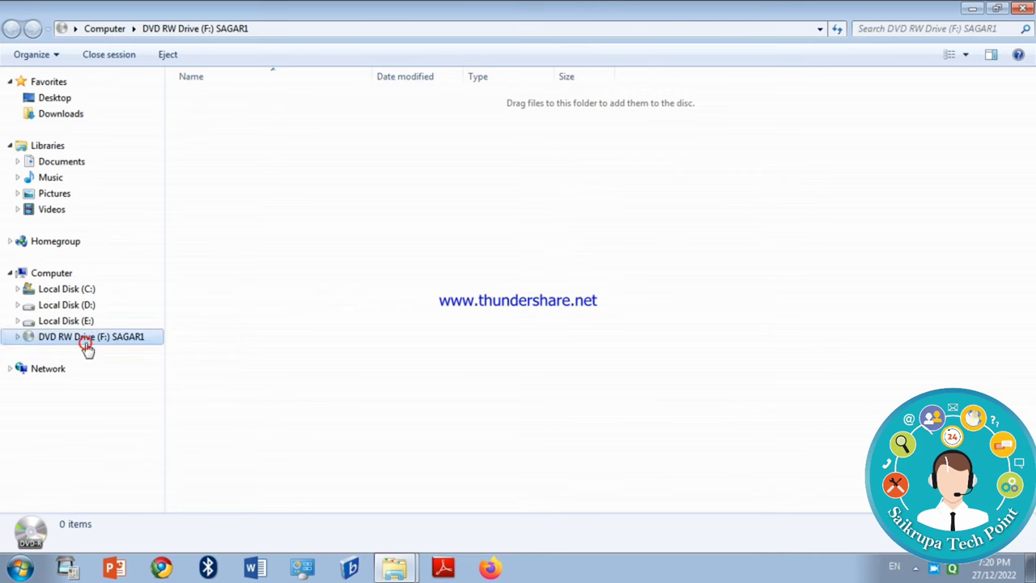
click(84, 321)
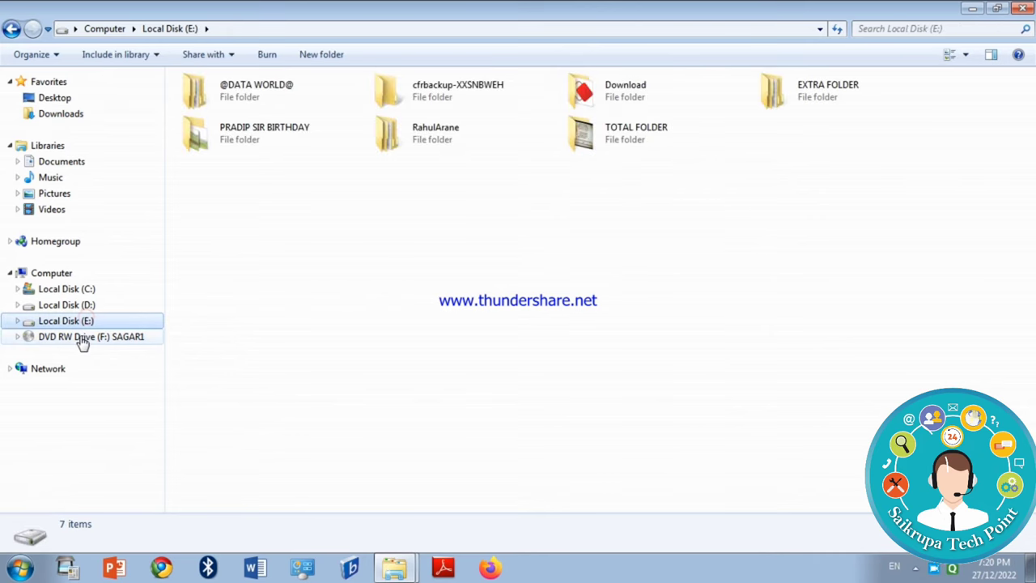
click(83, 341)
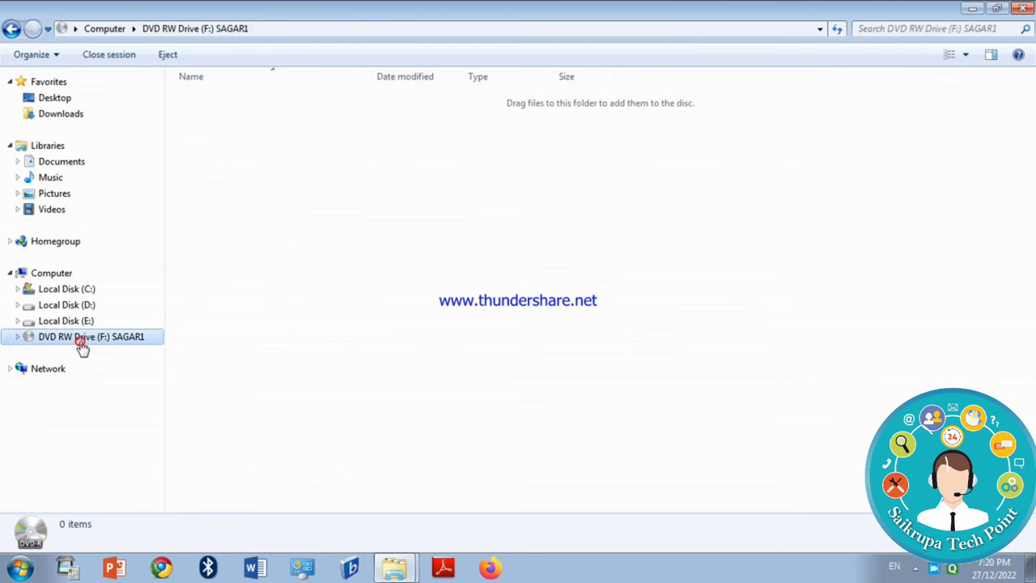
right_click(306, 267)
click(345, 369)
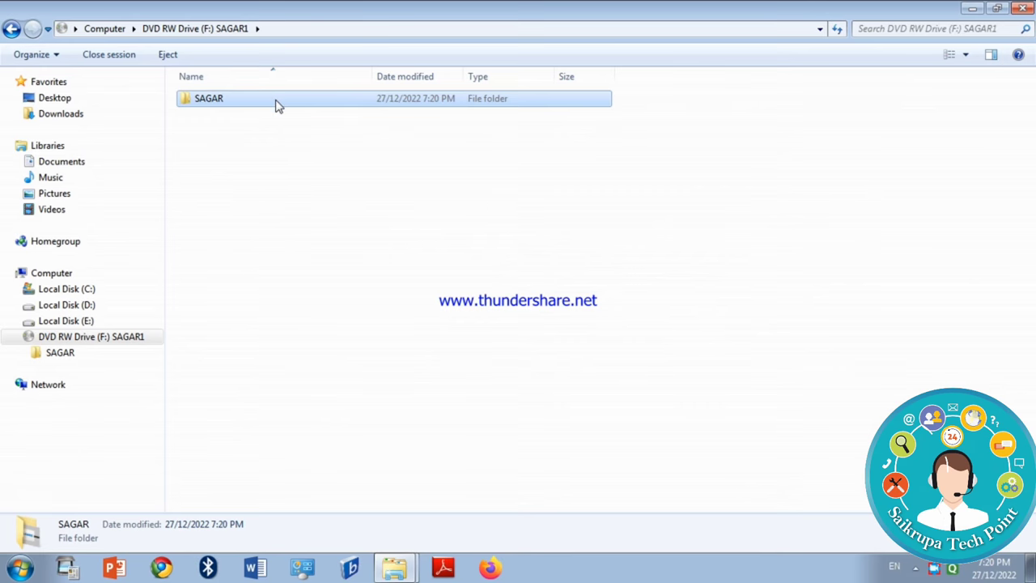
Open the SAGAR folder on the disc and close the disc's burning session
click(123, 63)
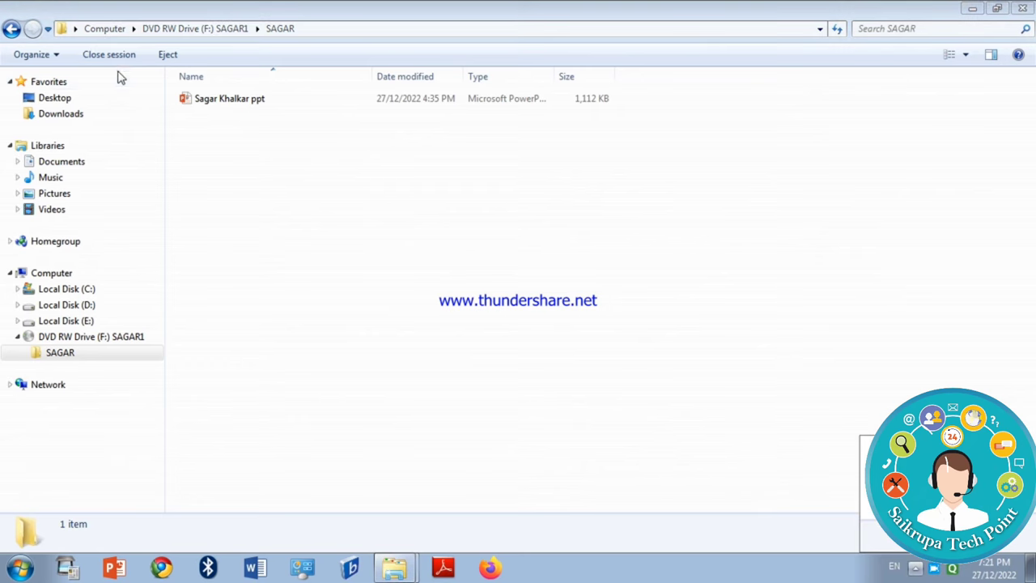
click(118, 63)
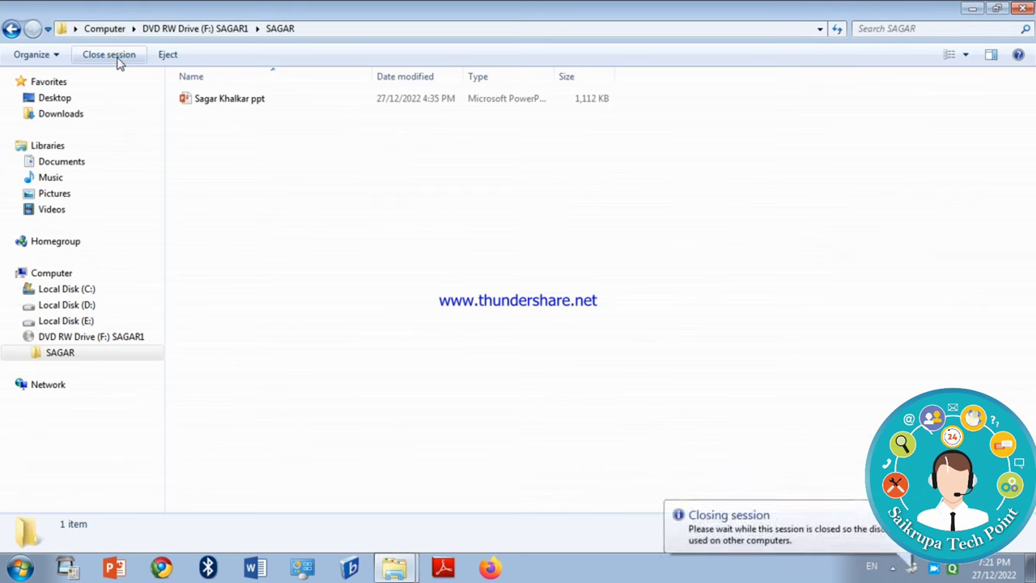
Eject the SAGAR1 disc from the DVD drive and go back to the Computer overview
click(167, 58)
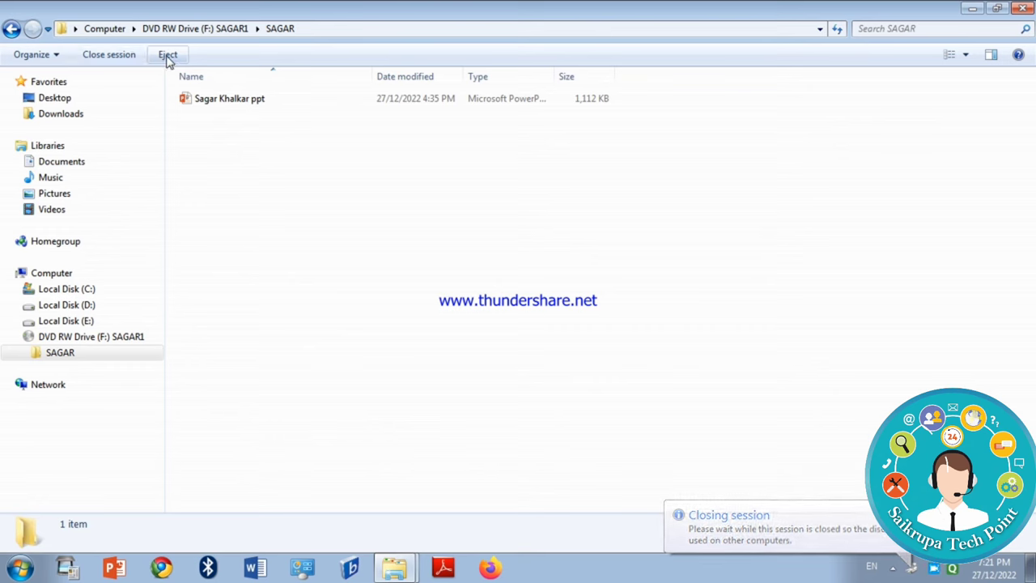
click(167, 57)
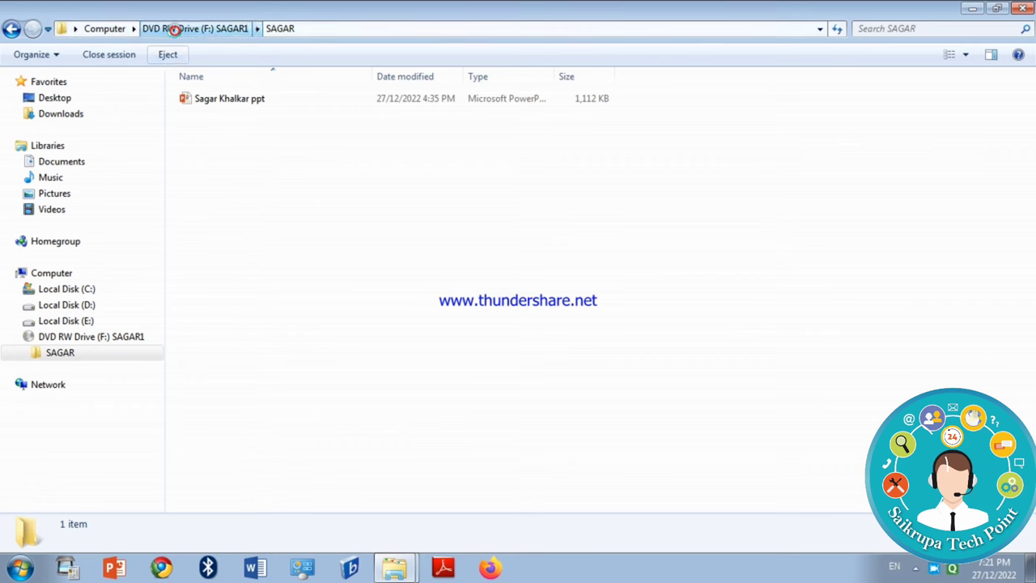
click(105, 29)
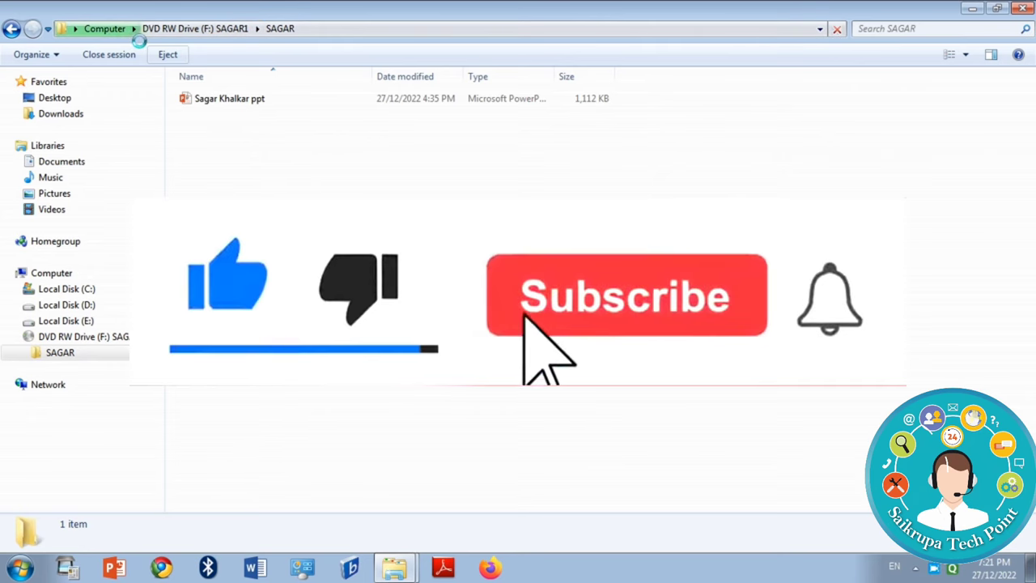